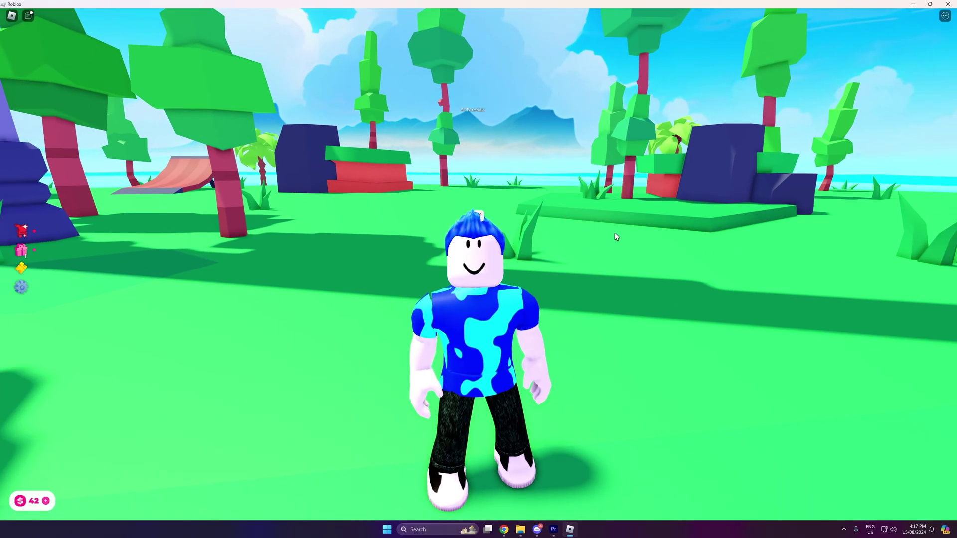
Toggle Roblox into fullscreen with F11, then back to windowed mode
key("F11")
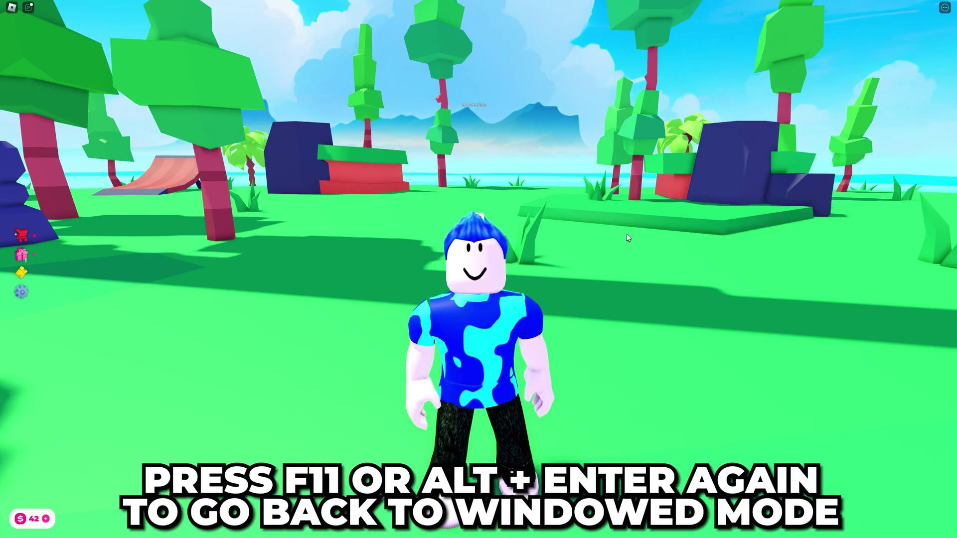
key("F11")
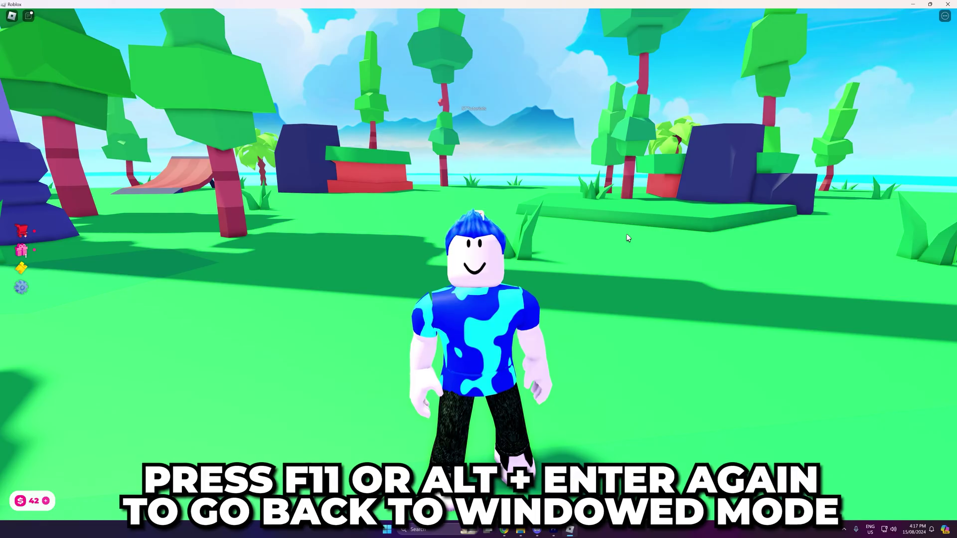
Switch Roblox back to fullscreen with F11
key("F11")
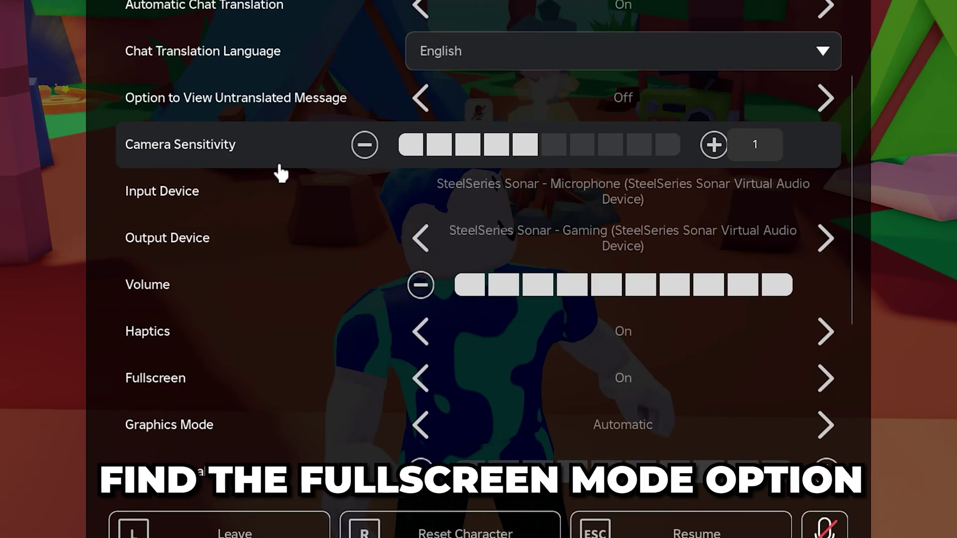
scroll(281, 173, "down", 3)
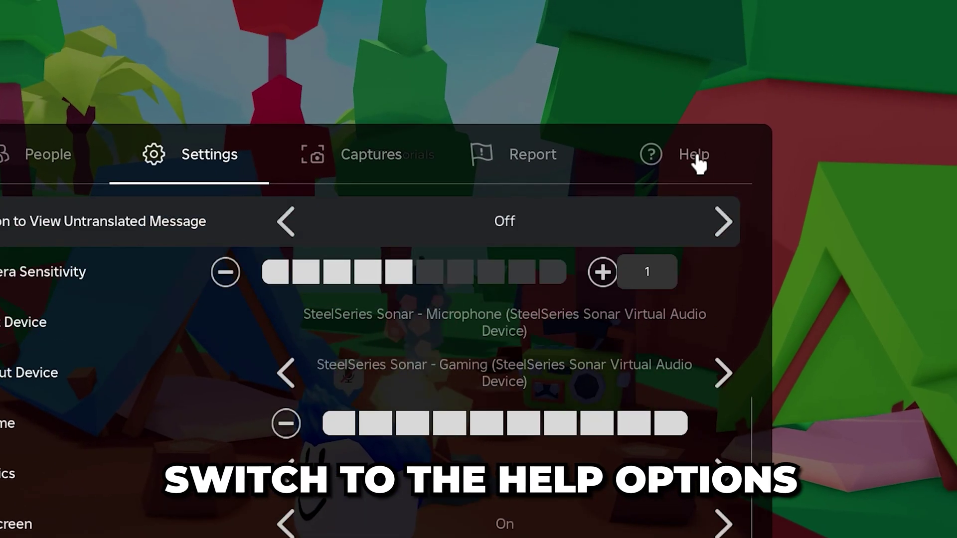
Check the Help tab's Fullscreen (F11) binding, then start a Windows search for 'on screen keyboard'
left_click(696, 157)
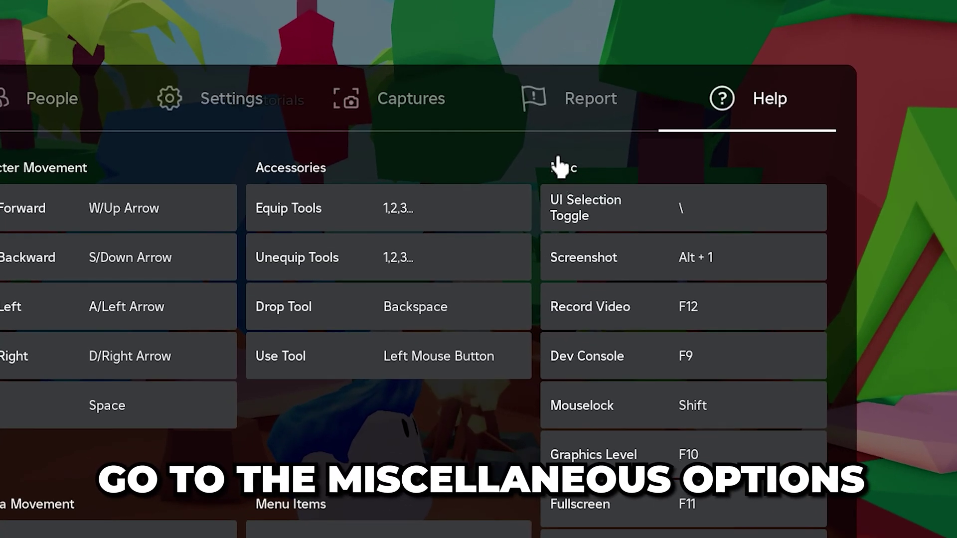
scroll(598, 224, "down", 3)
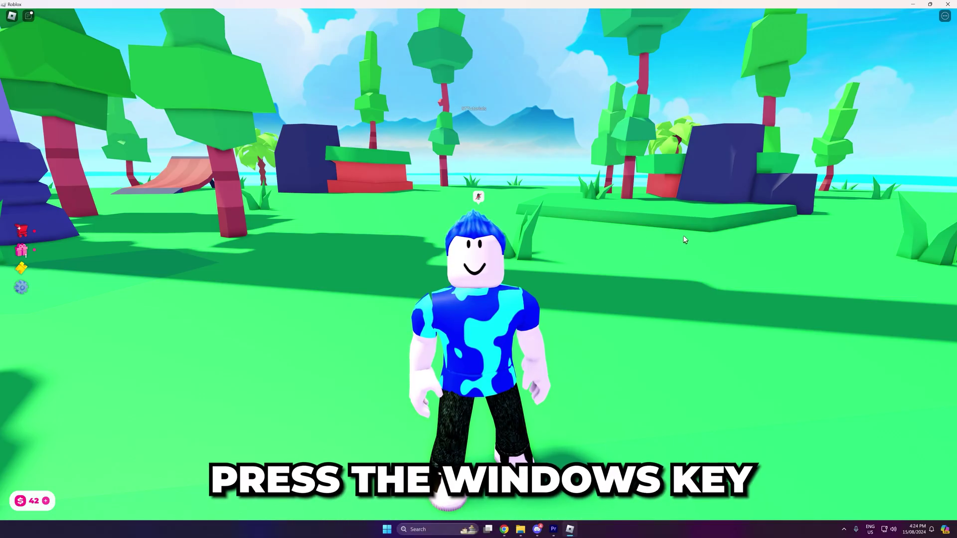
key("super")
type("on screen keyboard")
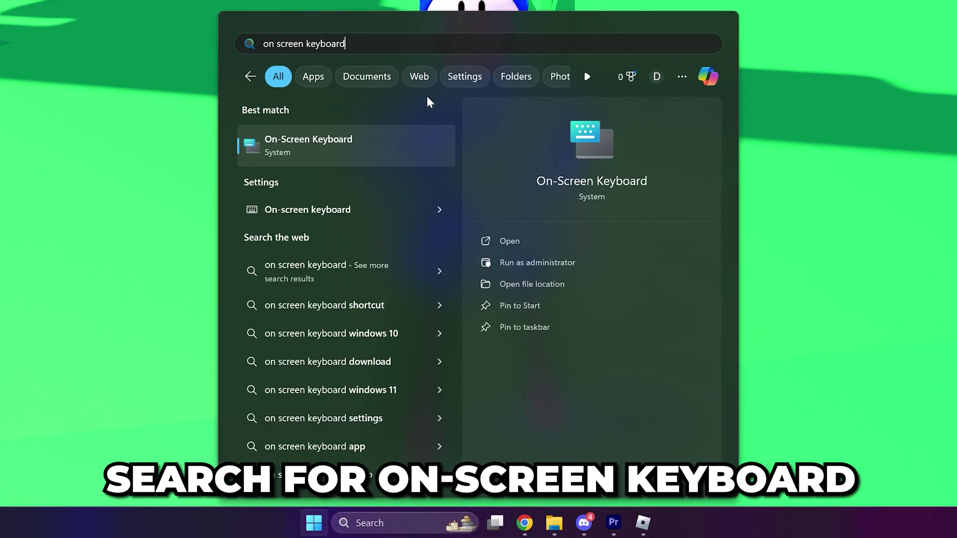
Use On-Screen Keyboard's Fn and F11 keys to make Roblox fullscreen, then search for the keyboard again
left_click(317, 140)
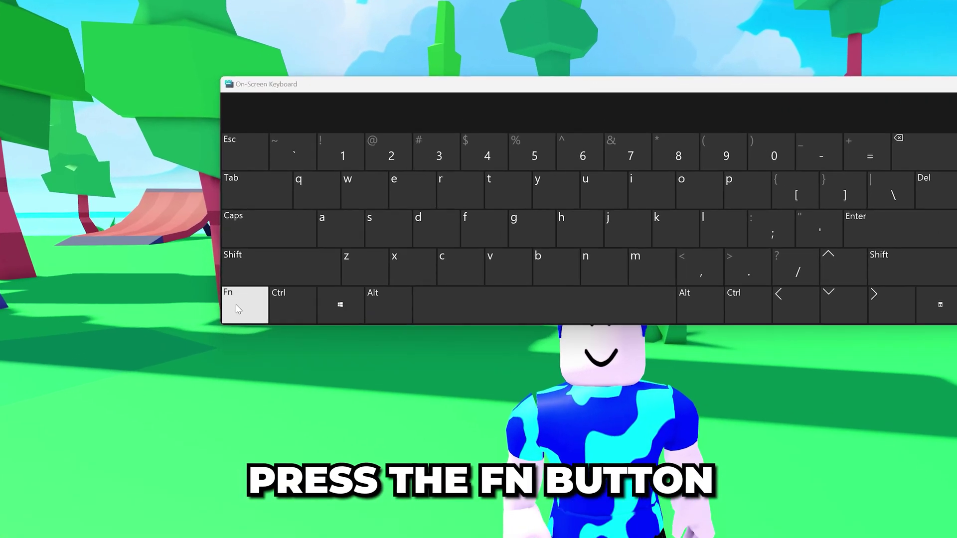
left_click(233, 234)
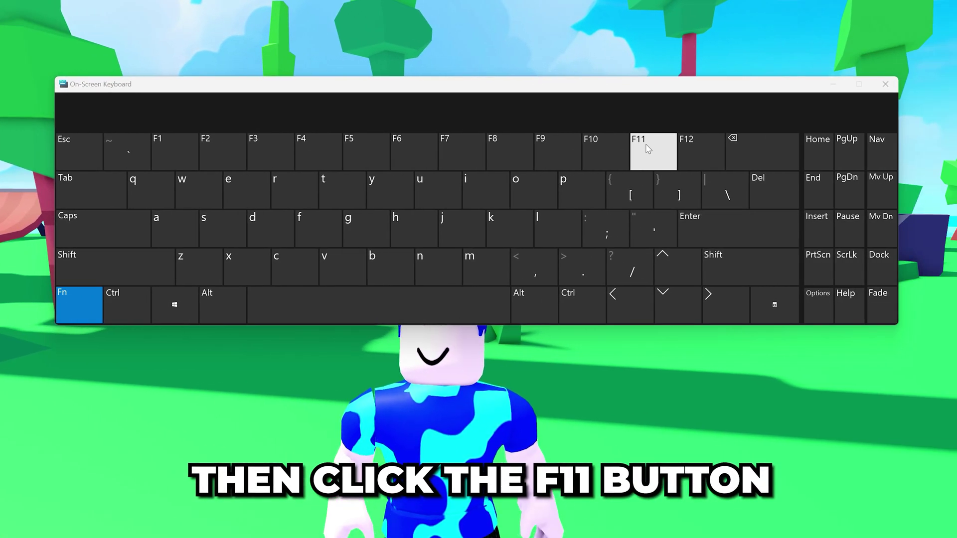
left_click(648, 149)
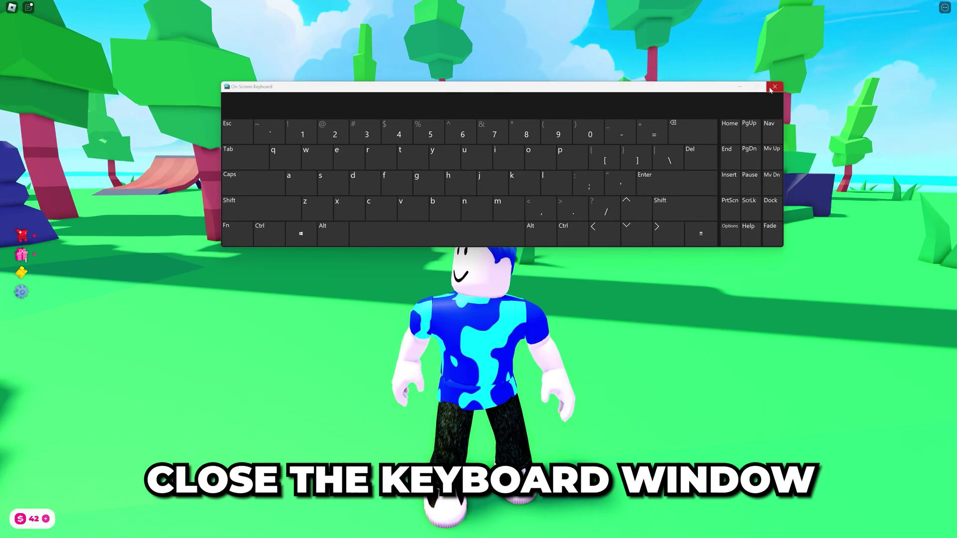
left_click(773, 88)
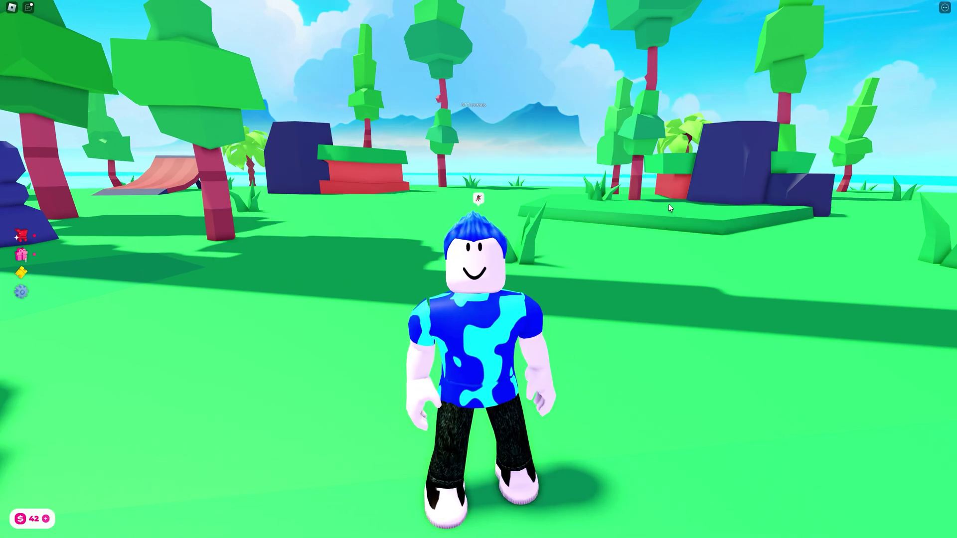
key("super")
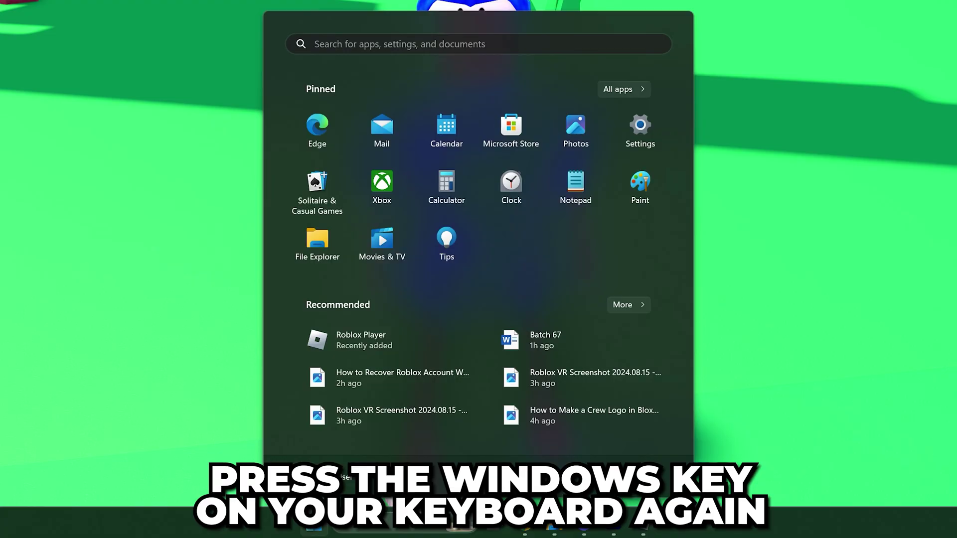
type("on screen keyboard")
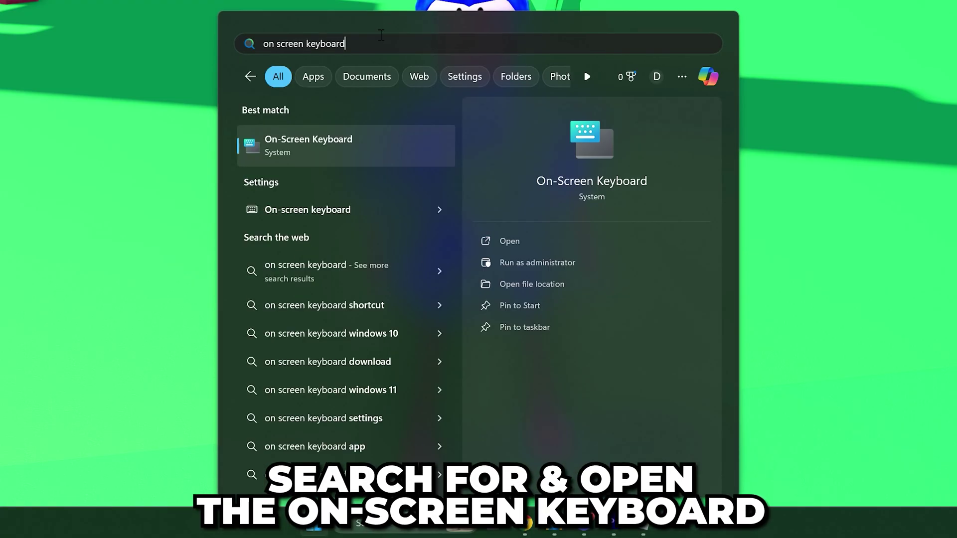
Relaunch On-Screen Keyboard and send F11 so only the Roblox game fills the screen
left_click(337, 137)
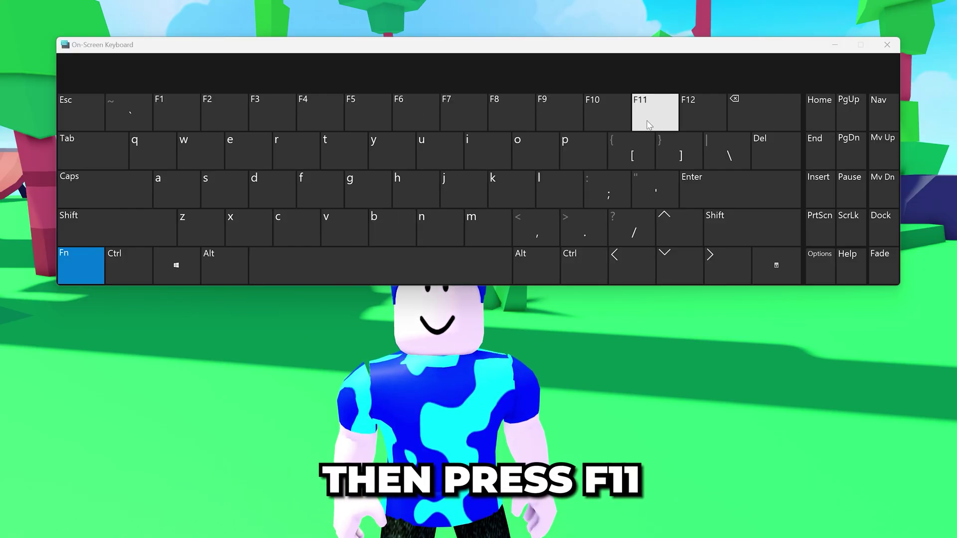
left_click(649, 113)
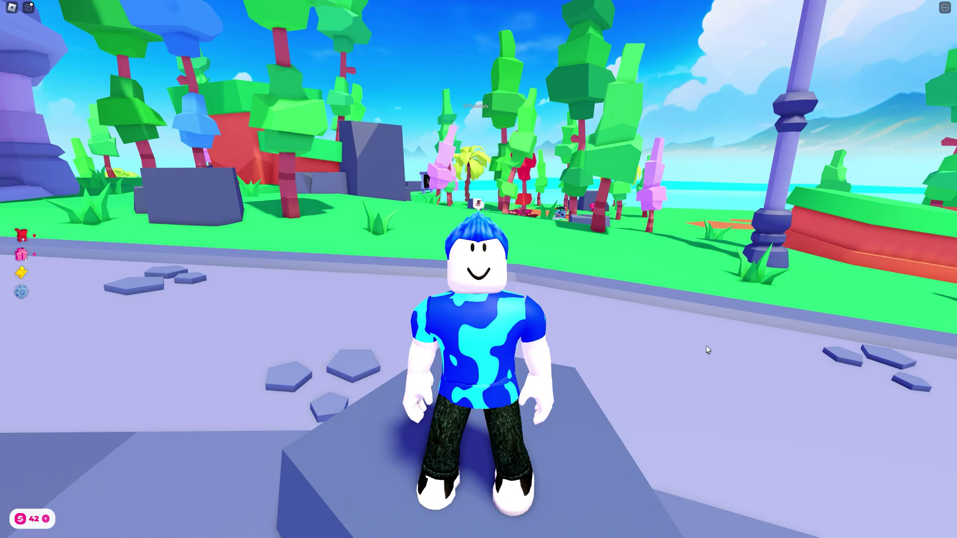